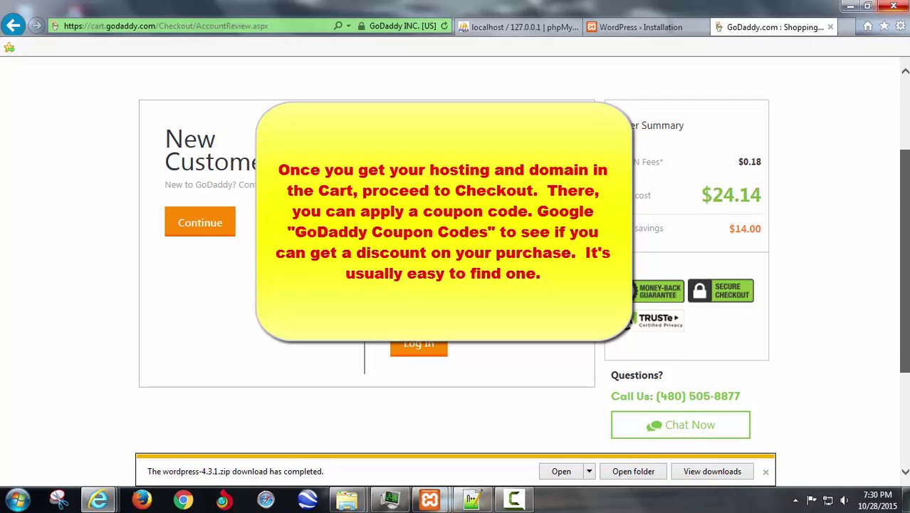
- Continue checkout as a new customer to reach the Billing Information page
{"action": "scroll", "coordinate": [456, 285], "scroll_direction": "up", "scroll_amount": 3}
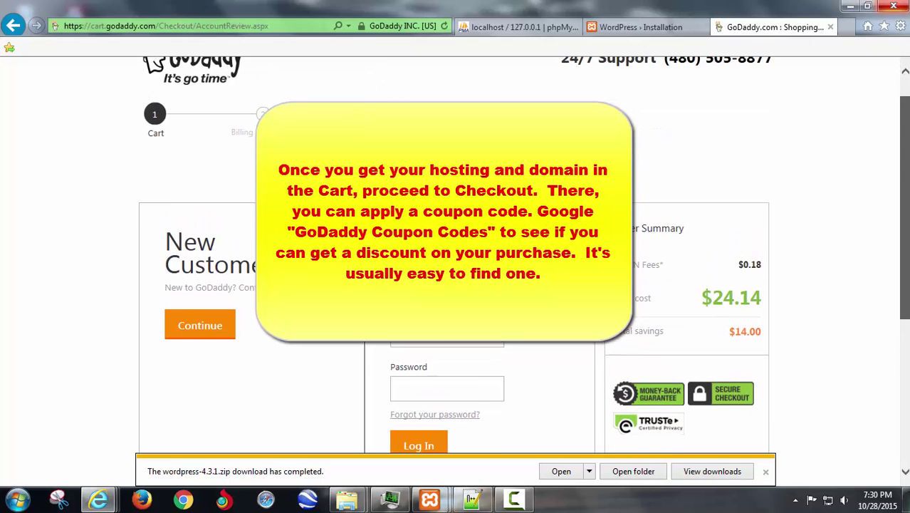
{"action": "scroll", "coordinate": [859, 189], "scroll_direction": "down", "scroll_amount": 1}
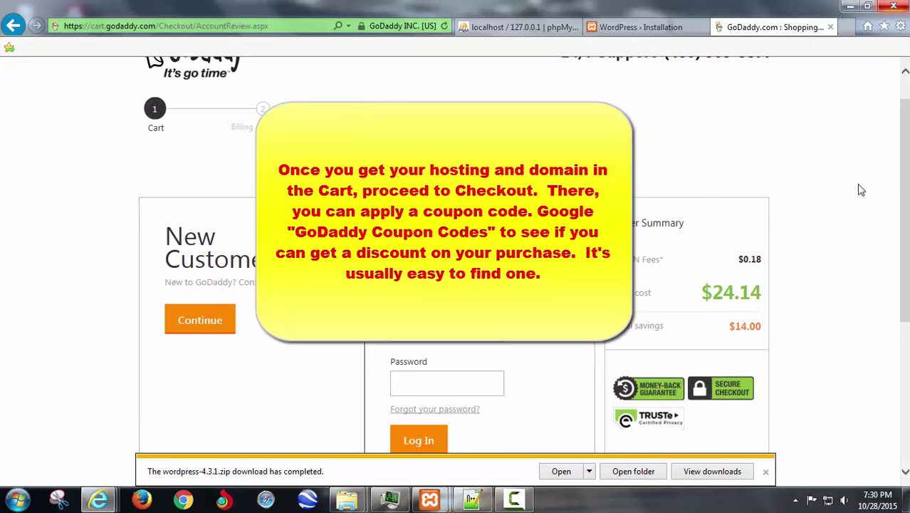
{"action": "left_click", "coordinate": [200, 320]}
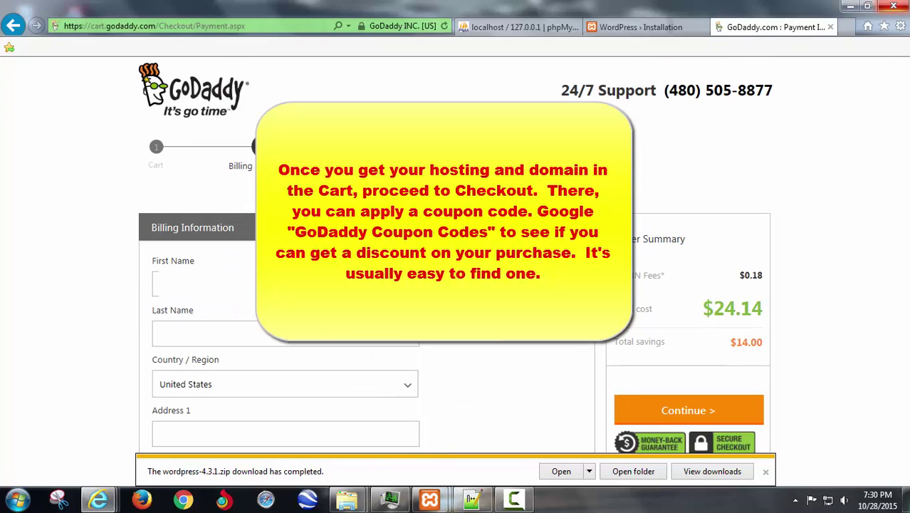
{"action": "mouse_move", "coordinate": [906, 125]}
{"action": "left_mouse_down"}
{"action": "mouse_move", "coordinate": [904, 236]}
{"action": "mouse_move", "coordinate": [905, 131]}
{"action": "left_mouse_up"}
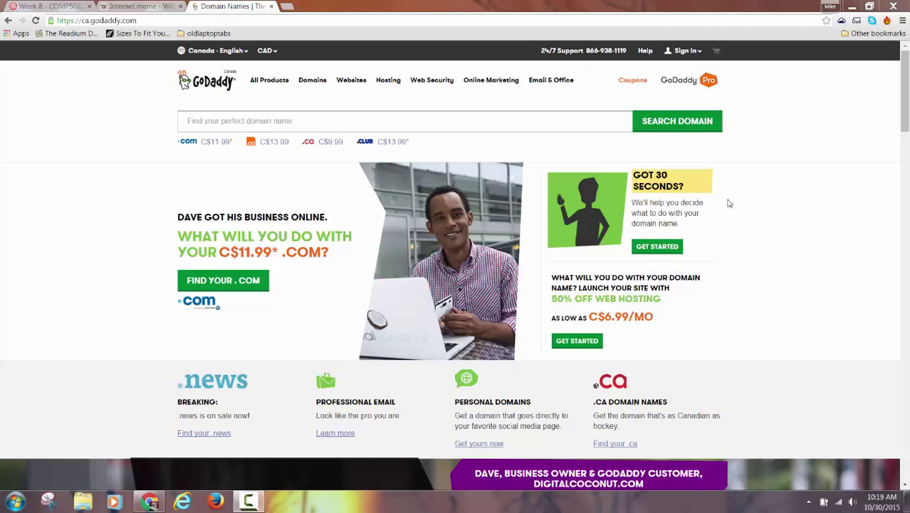
- Sign in with the account username and password, declining to save the password
{"action": "left_click", "coordinate": [683, 53]}
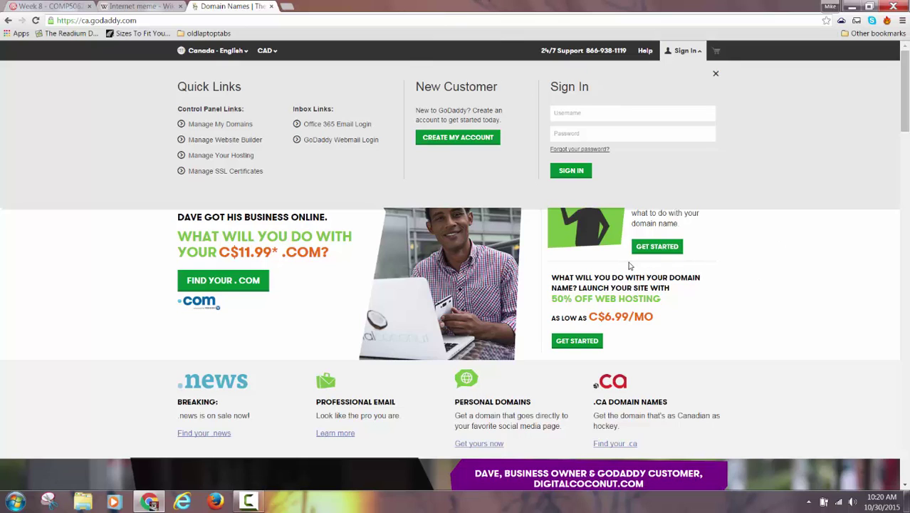
{"action": "left_click", "coordinate": [561, 116]}
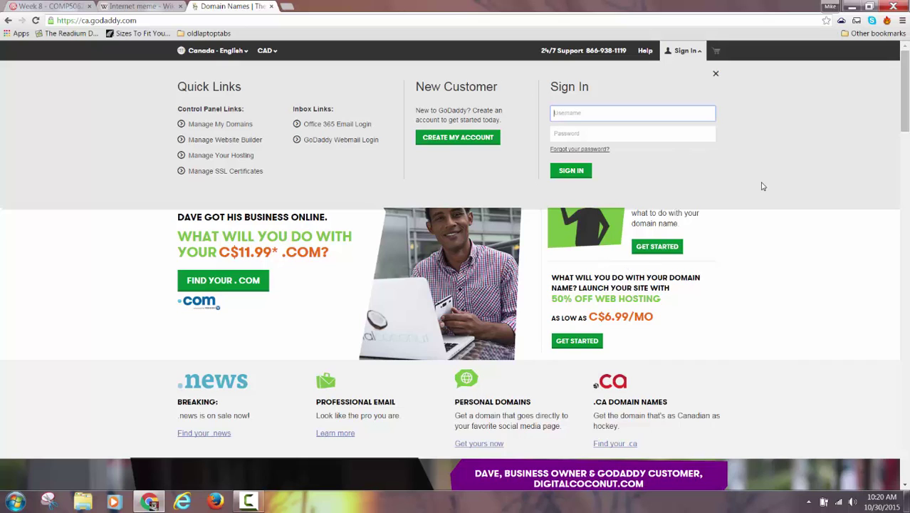
{"action": "type", "text": "Griggsy85"}
{"action": "key", "text": "Tab"}
{"action": "type", "text": "*********"}
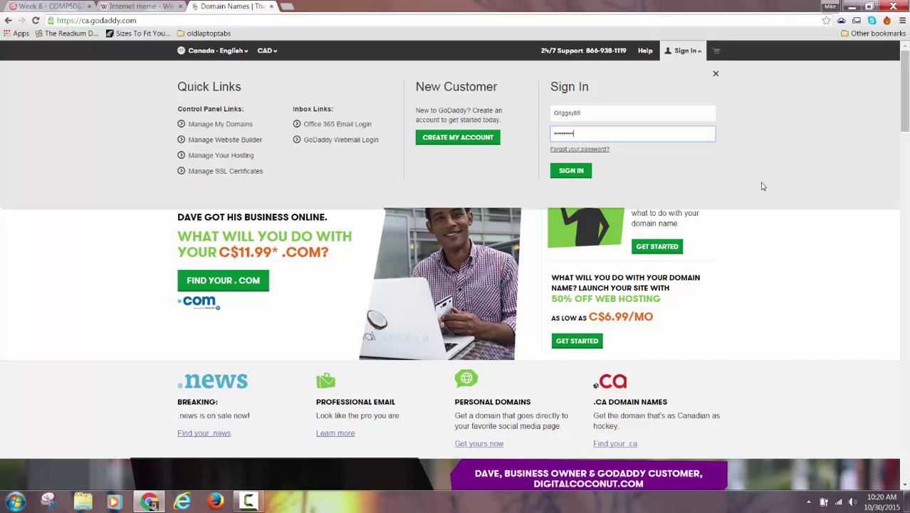
{"action": "key", "text": "Return"}
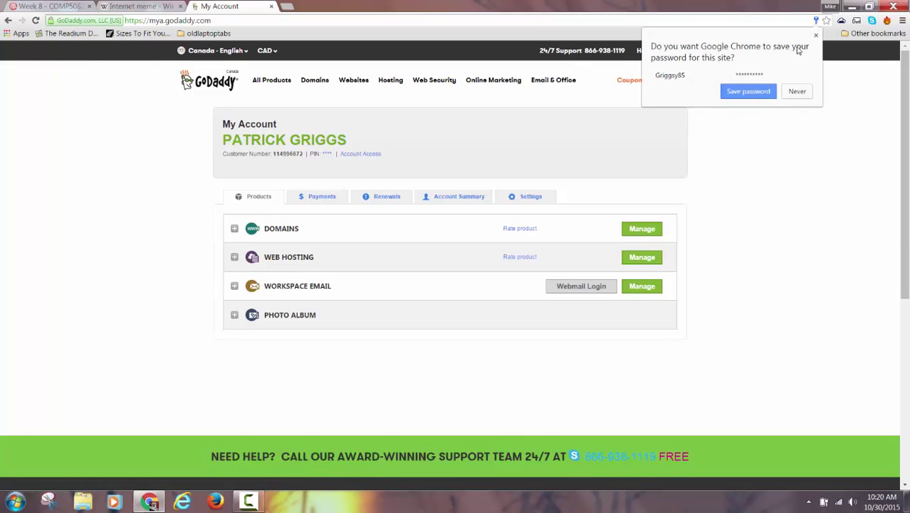
{"action": "left_click", "coordinate": [815, 35]}
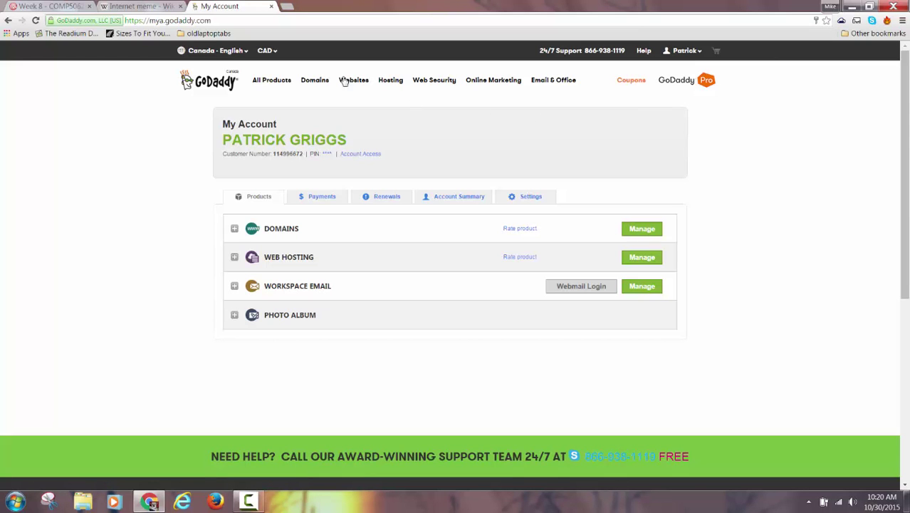
- Go to the GoDaddy home page, close the sales chat, and open My Account
{"action": "left_click", "coordinate": [226, 53]}
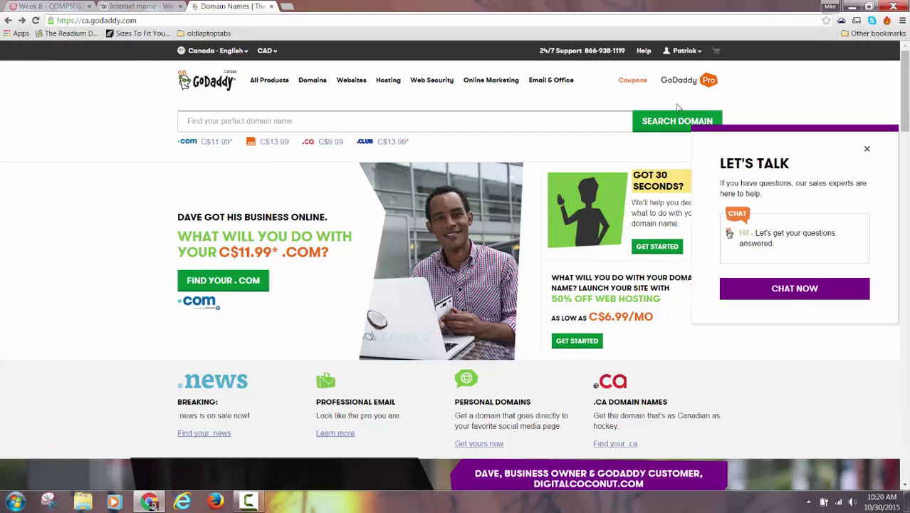
{"action": "left_click", "coordinate": [866, 150]}
{"action": "left_click", "coordinate": [687, 52]}
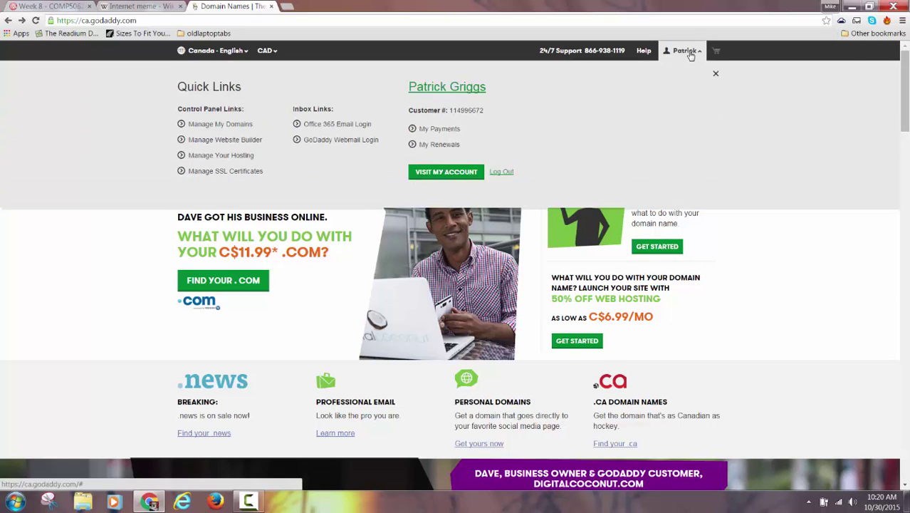
{"action": "left_click", "coordinate": [427, 172]}
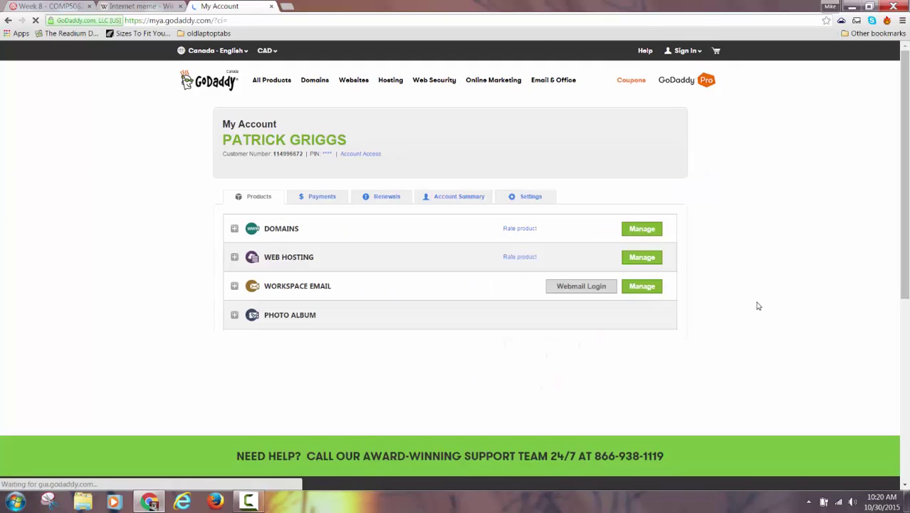
- Manage the Web Hosting product and start setting up the New cPanel account
{"action": "left_click", "coordinate": [632, 260]}
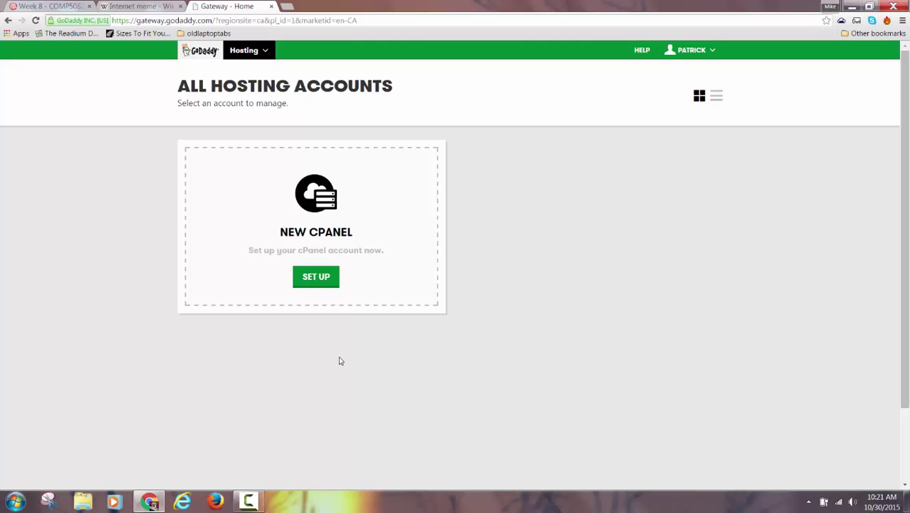
{"action": "left_click", "coordinate": [316, 280]}
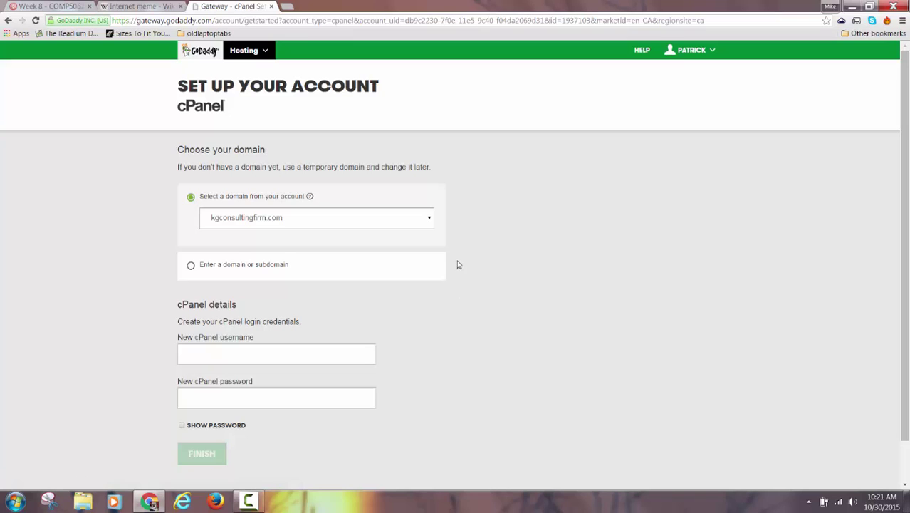
- Keep kgconsultingfirm.com as the domain and enter a cPanel username
{"action": "left_click", "coordinate": [429, 222]}
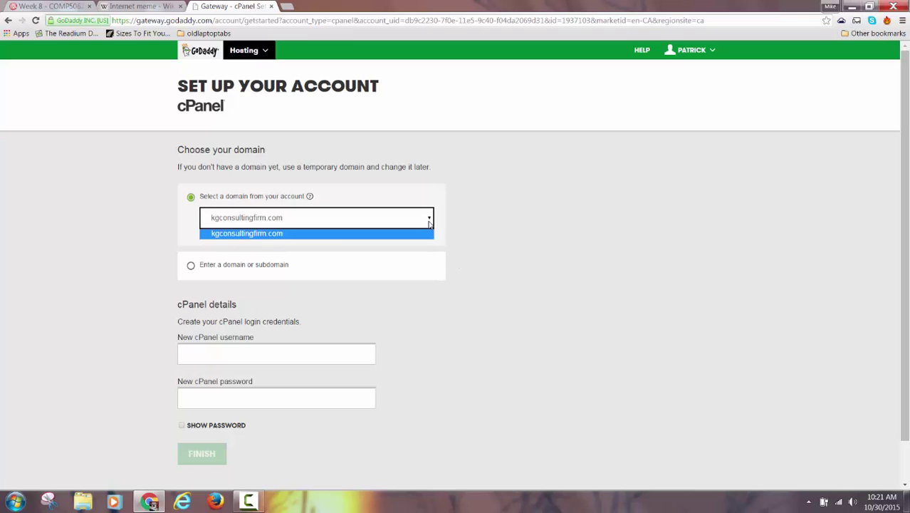
{"action": "left_click", "coordinate": [429, 224]}
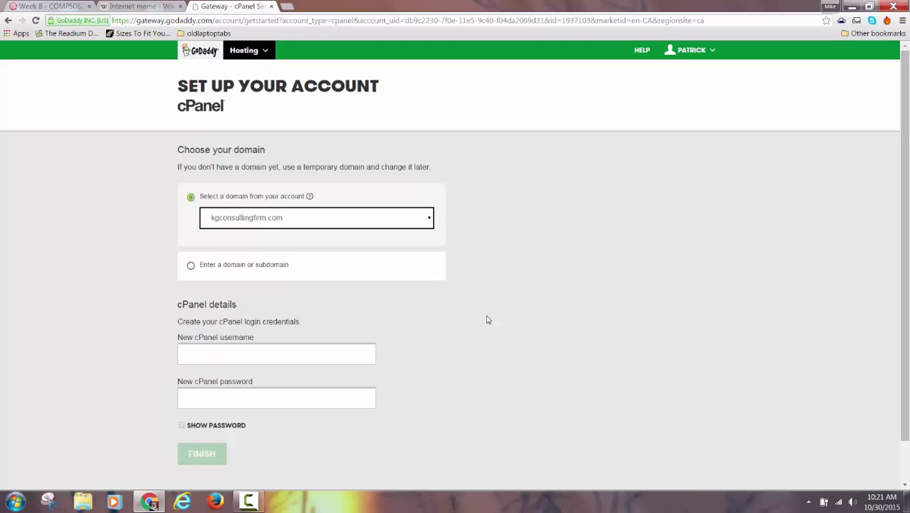
{"action": "left_click", "coordinate": [270, 361]}
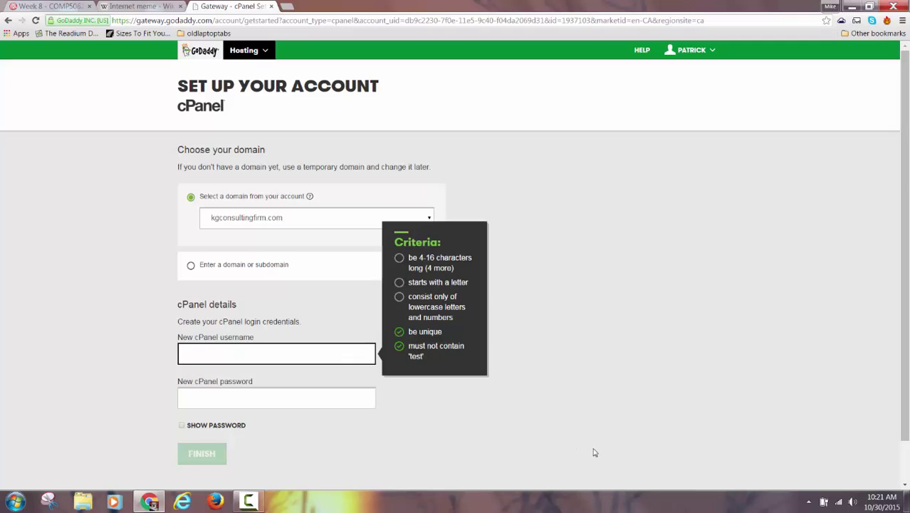
{"action": "type", "text": "G"}
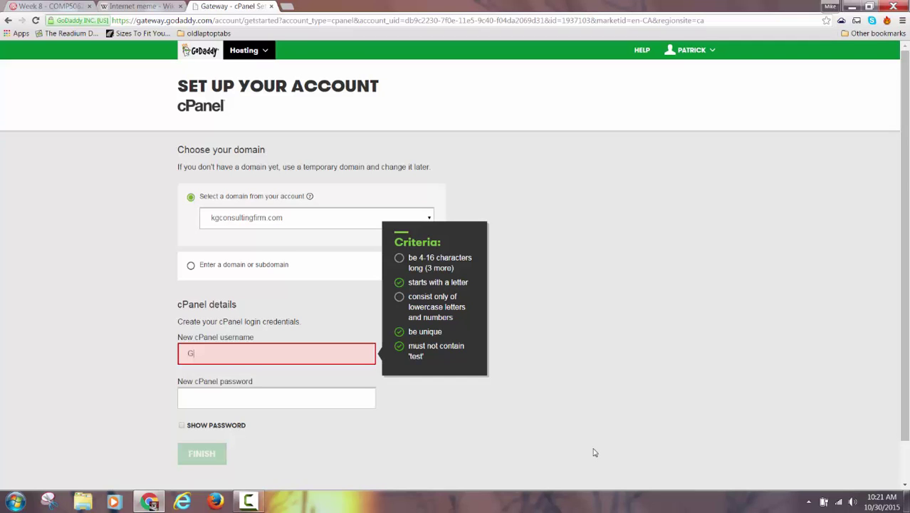
{"action": "type", "text": "riggsy85"}
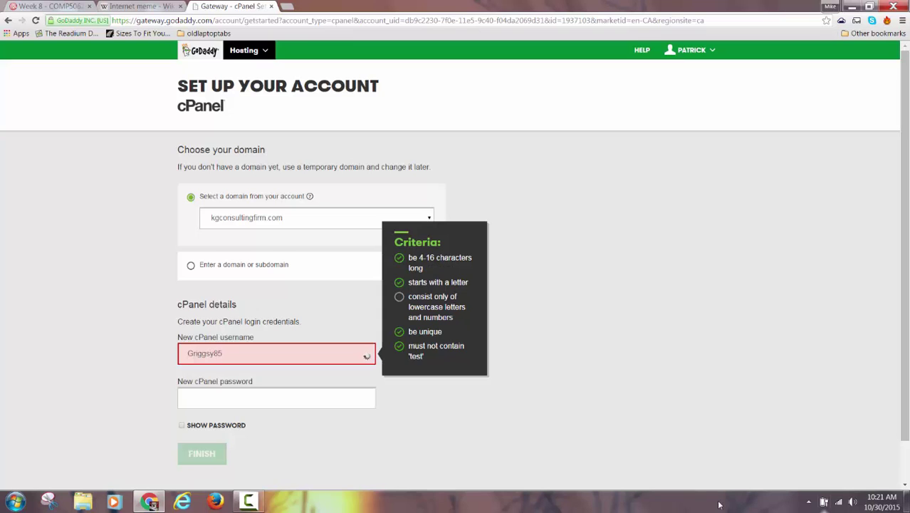
- Enter a cPanel password that meets all criteria and attempt to finish setup
{"action": "left_click", "coordinate": [251, 502]}
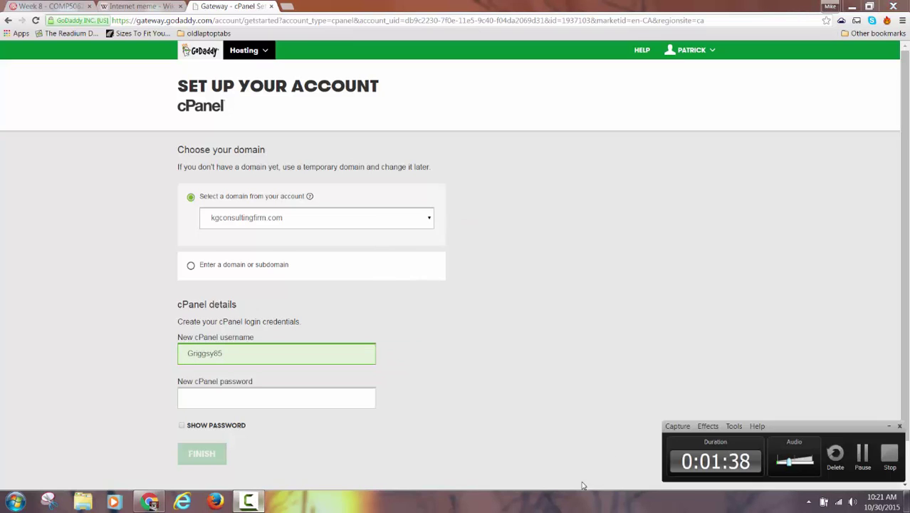
{"action": "left_click", "coordinate": [860, 453]}
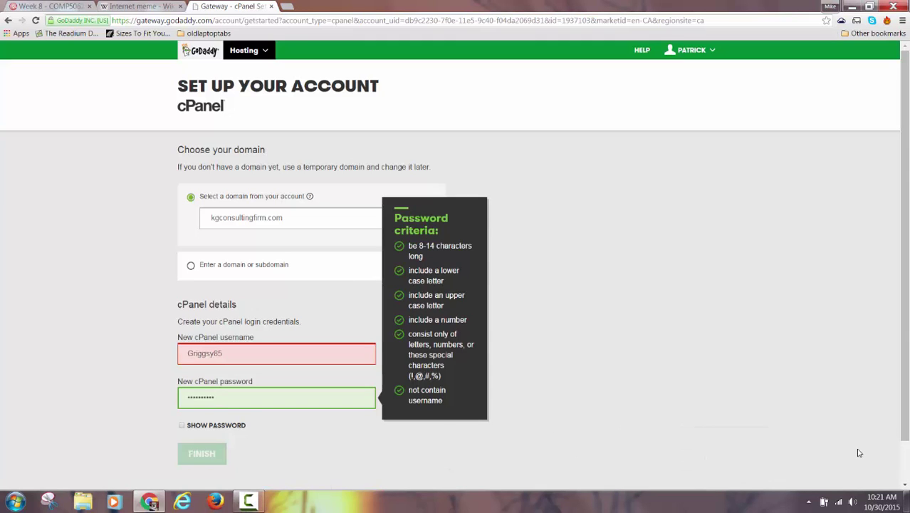
{"action": "left_click", "coordinate": [241, 397]}
{"action": "left_click", "coordinate": [203, 459]}
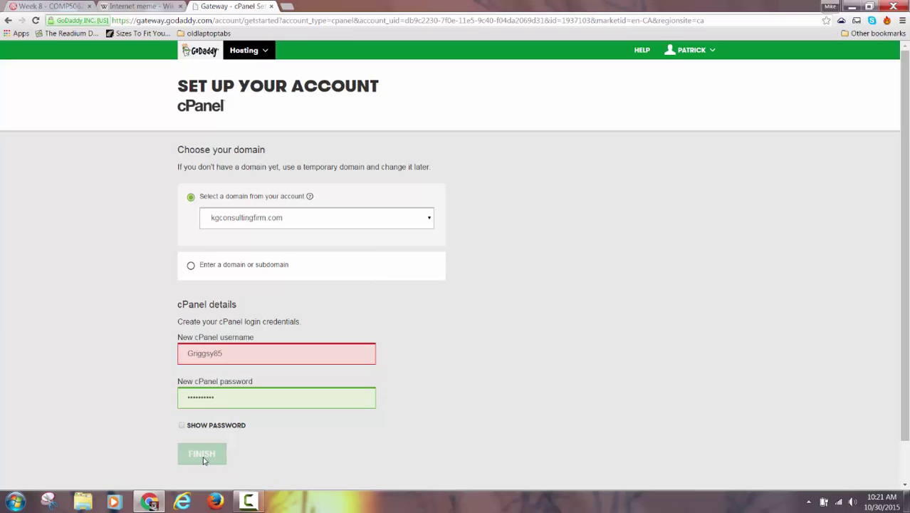
{"action": "left_click", "coordinate": [224, 403]}
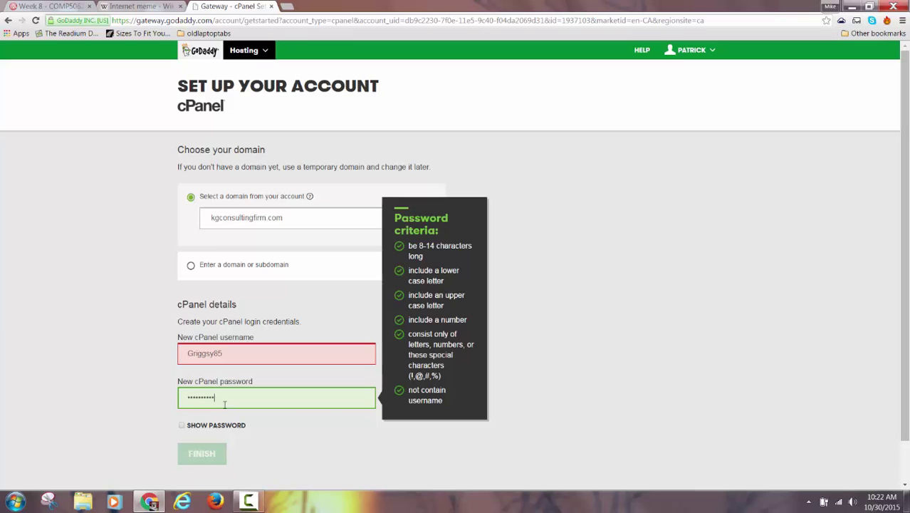
- Replace the username's capital first letter with lowercase 'g' so it passes validation
{"action": "left_click", "coordinate": [217, 456]}
{"action": "left_click", "coordinate": [187, 356]}
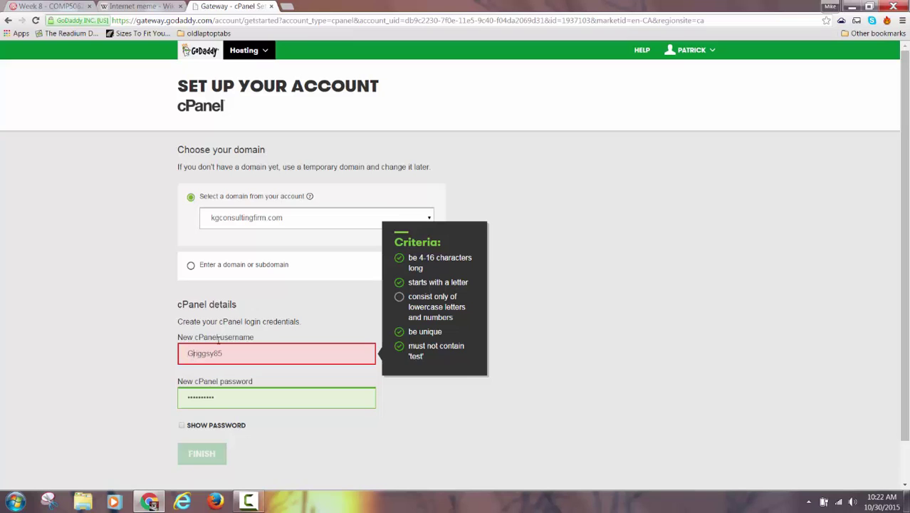
{"action": "key", "text": "BackSpace"}
{"action": "type", "text": "g"}
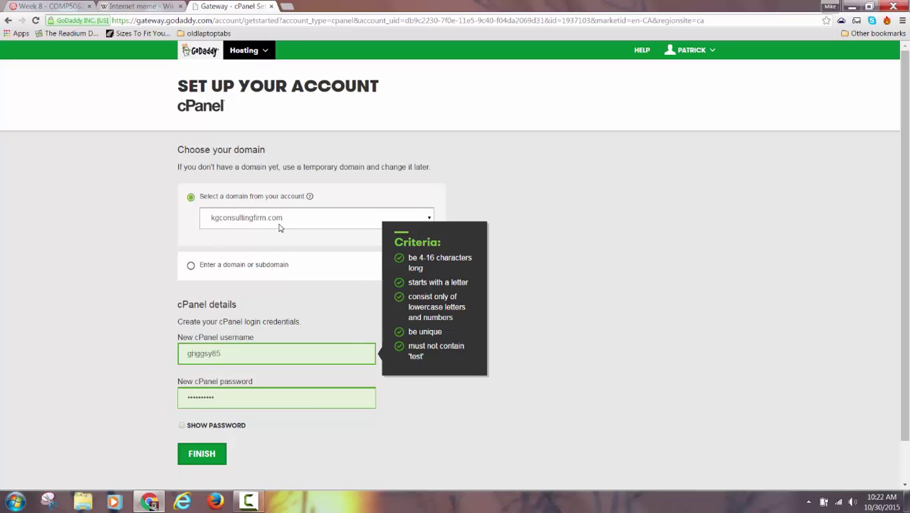
- Submit the cPanel account setup without saving the password in the browser
{"action": "left_click", "coordinate": [215, 453]}
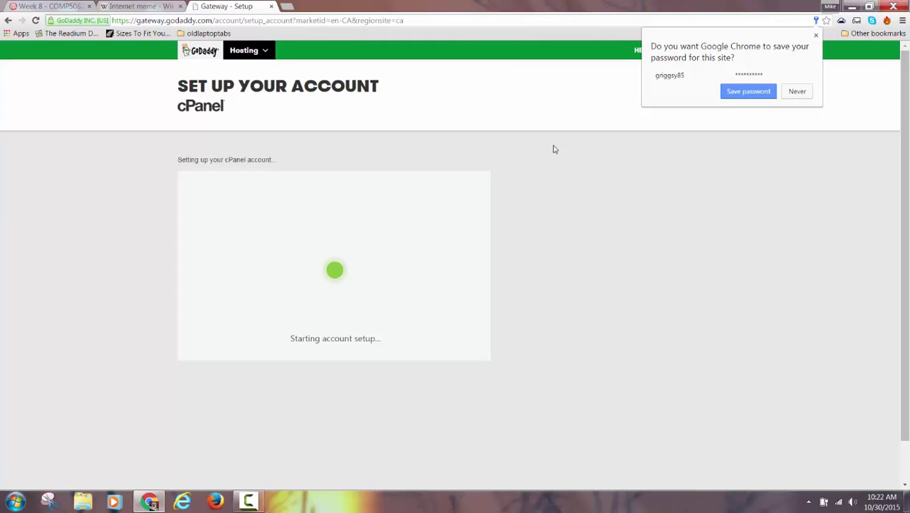
{"action": "left_click", "coordinate": [797, 91]}
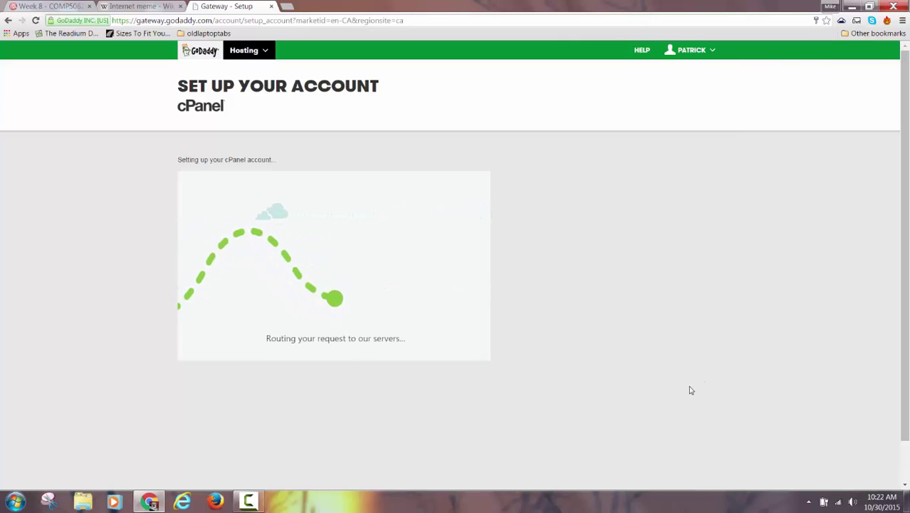
{"action": "left_click", "coordinate": [248, 501]}
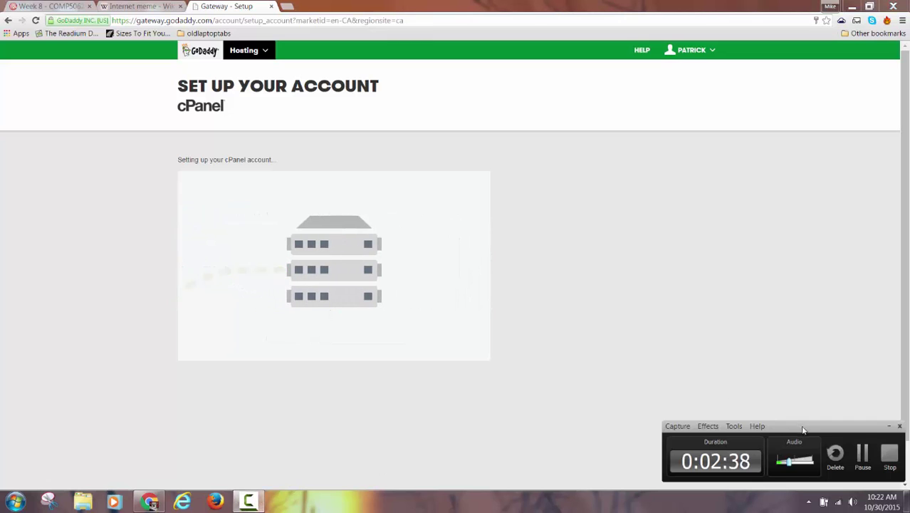
{"action": "left_click", "coordinate": [861, 456]}
{"action": "left_click", "coordinate": [861, 458]}
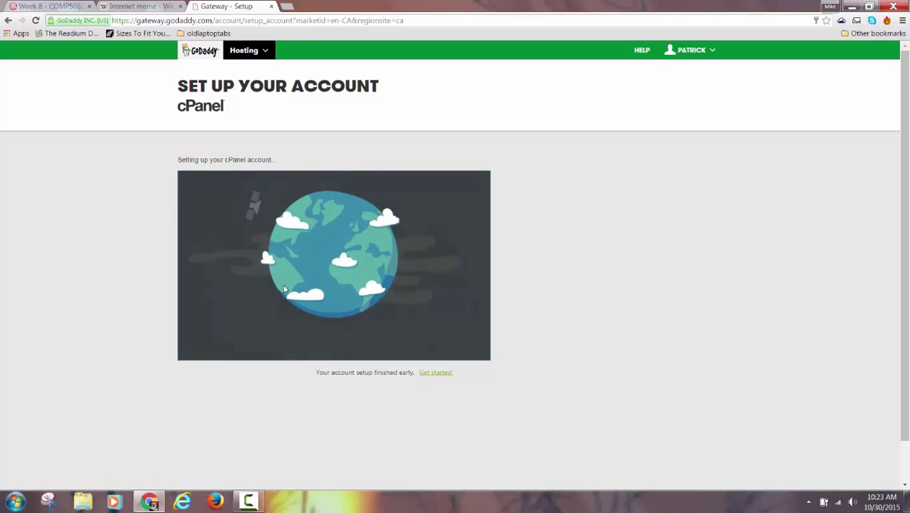
- From the cPanel dashboard, launch the Installatron WordPress installer for kgconsultingfirm.com
{"action": "left_click", "coordinate": [431, 374]}
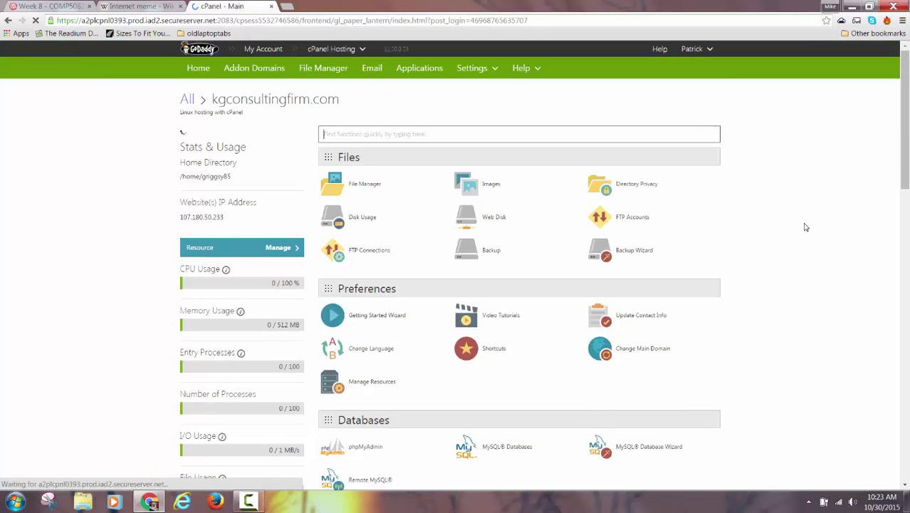
{"action": "scroll", "coordinate": [807, 222], "scroll_direction": "down", "scroll_amount": 2}
{"action": "scroll", "coordinate": [807, 222], "scroll_direction": "down", "scroll_amount": 2}
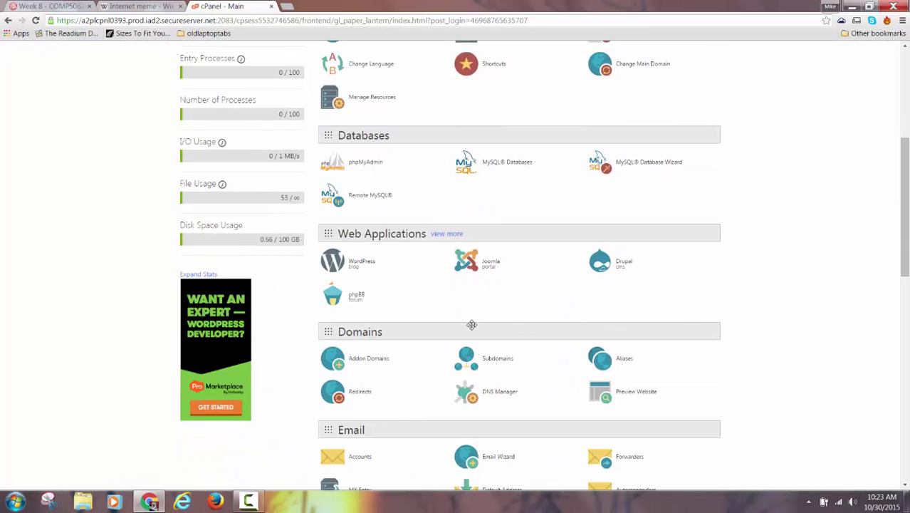
{"action": "left_click", "coordinate": [354, 263]}
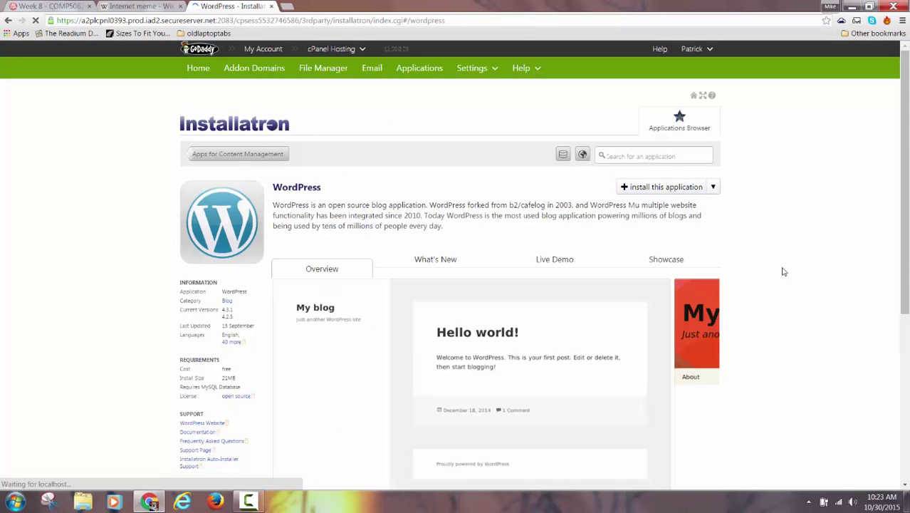
{"action": "scroll", "coordinate": [783, 270], "scroll_direction": "down", "scroll_amount": 2}
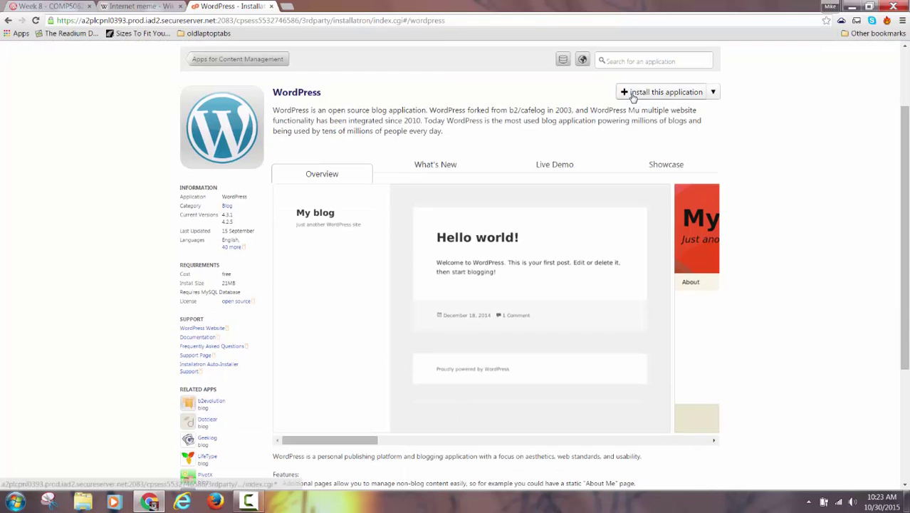
{"action": "left_click", "coordinate": [645, 93]}
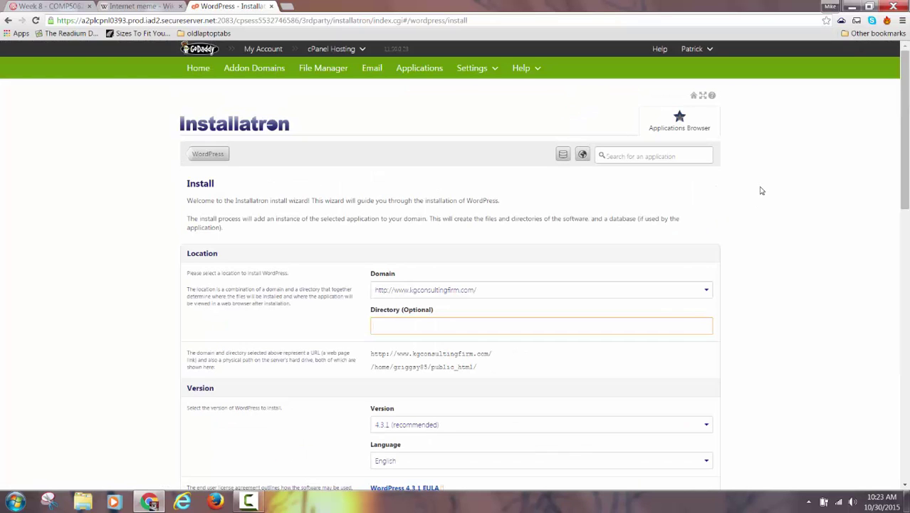
- Leave the install directory empty so WordPress goes to the domain root
{"action": "scroll", "coordinate": [803, 266], "scroll_direction": "down", "scroll_amount": 1}
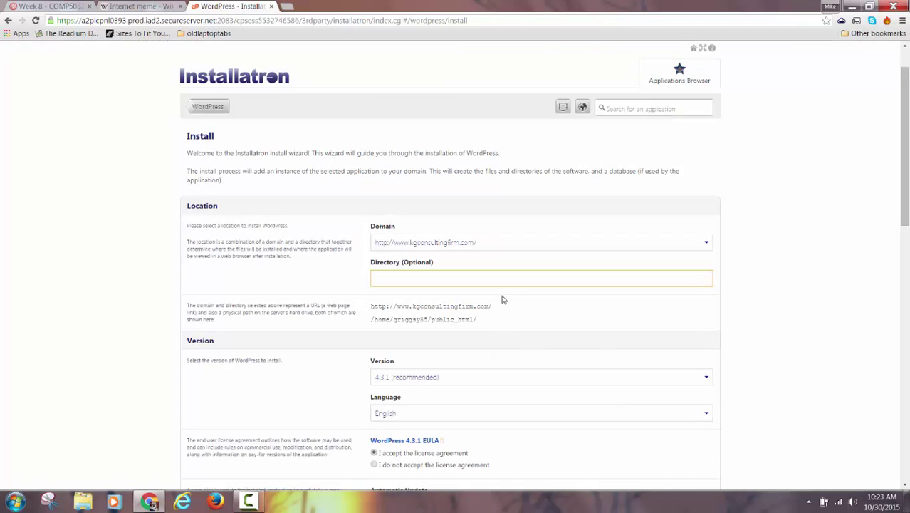
{"action": "type", "text": "blog"}
{"action": "key", "text": "ctrl+a"}
{"action": "key", "text": "BackSpace"}
- Keep the default website title 'My blog' and its default tagline
{"action": "scroll", "coordinate": [614, 238], "scroll_direction": "down", "scroll_amount": 2}
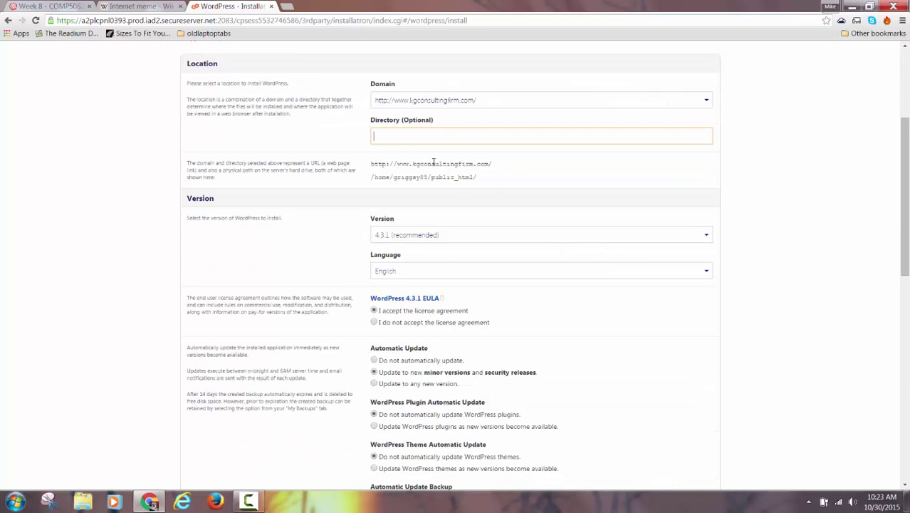
{"action": "scroll", "coordinate": [565, 244], "scroll_direction": "down", "scroll_amount": 7}
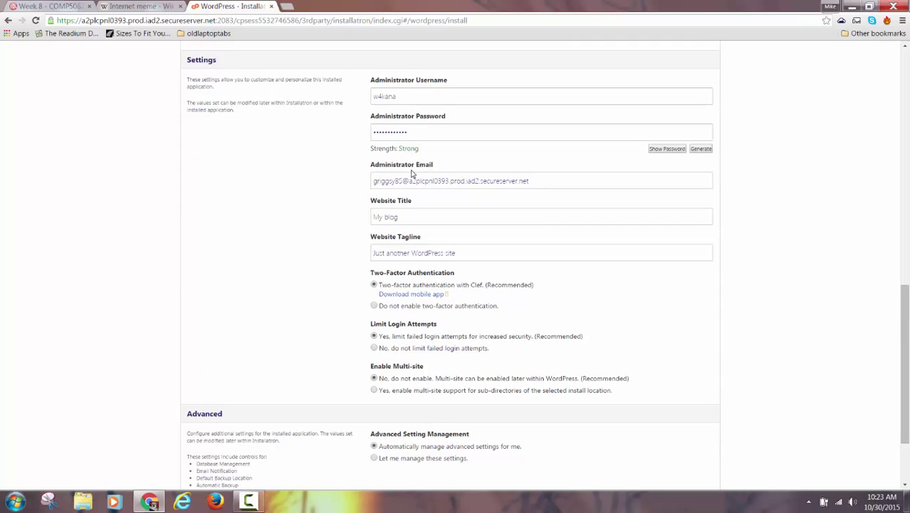
{"action": "left_click_drag", "start_coordinate": [405, 219], "coordinate": [357, 218]}
{"action": "left_click_drag", "start_coordinate": [463, 253], "coordinate": [360, 255]}
{"action": "left_click_drag", "start_coordinate": [398, 217], "coordinate": [372, 217]}
{"action": "left_click", "coordinate": [248, 502]}
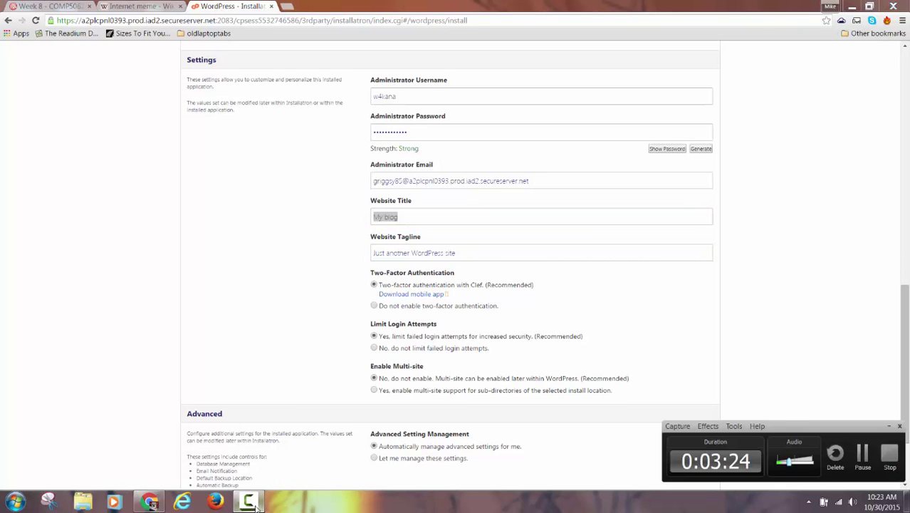
{"action": "left_click", "coordinate": [862, 456]}
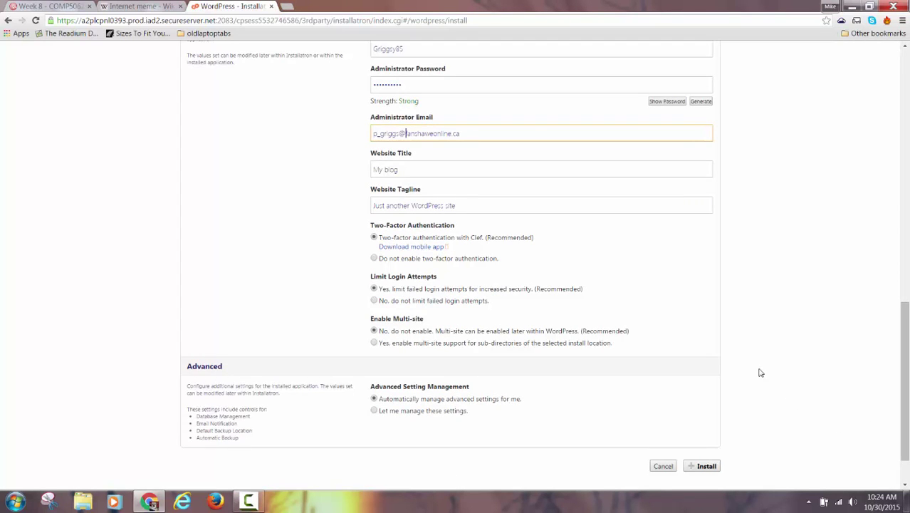
{"action": "scroll", "coordinate": [538, 252], "scroll_direction": "up", "scroll_amount": 2}
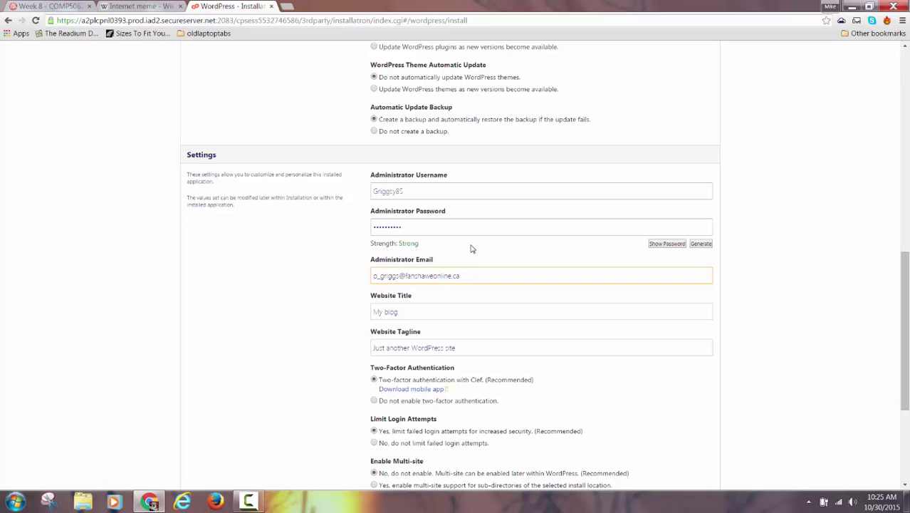
{"action": "scroll", "coordinate": [473, 249], "scroll_direction": "down", "scroll_amount": 2}
{"action": "scroll", "coordinate": [477, 247], "scroll_direction": "down", "scroll_amount": 2}
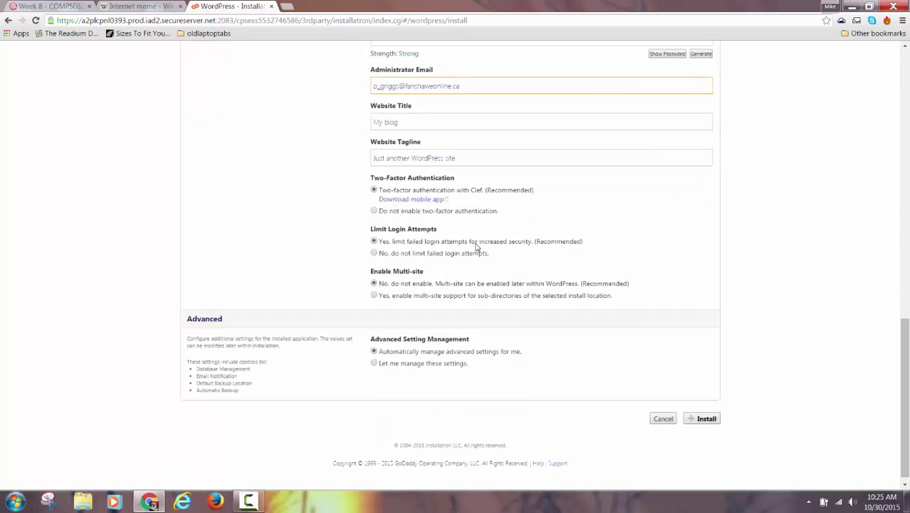
{"action": "scroll", "coordinate": [427, 248], "scroll_direction": "up", "scroll_amount": 2}
{"action": "scroll", "coordinate": [469, 222], "scroll_direction": "down", "scroll_amount": 2}
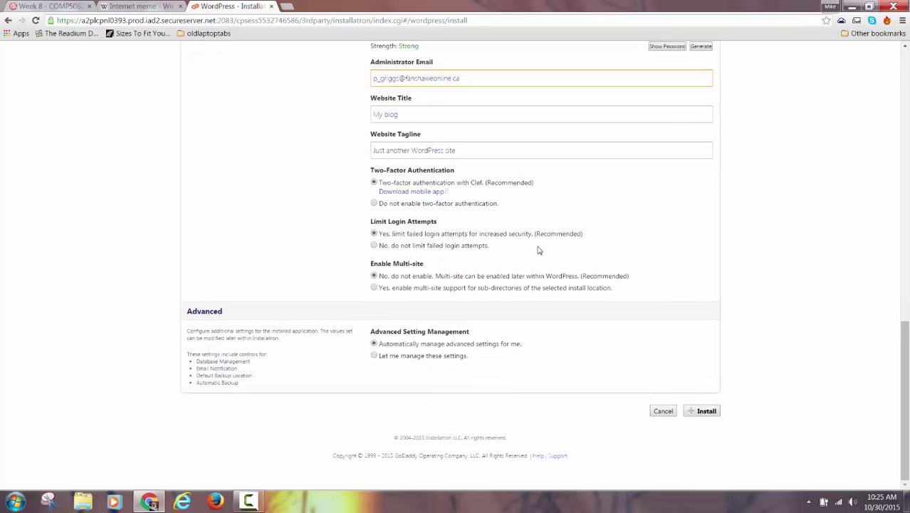
{"action": "left_click", "coordinate": [695, 411]}
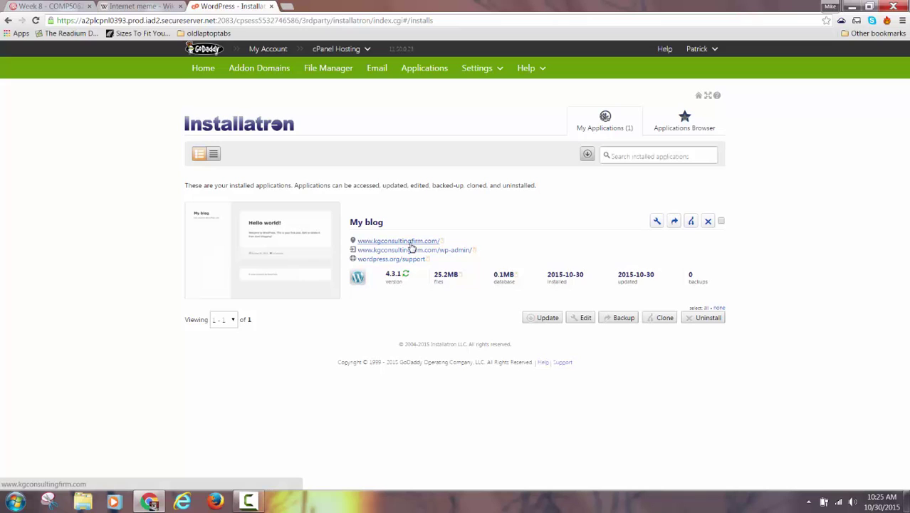
{"action": "left_click", "coordinate": [411, 243]}
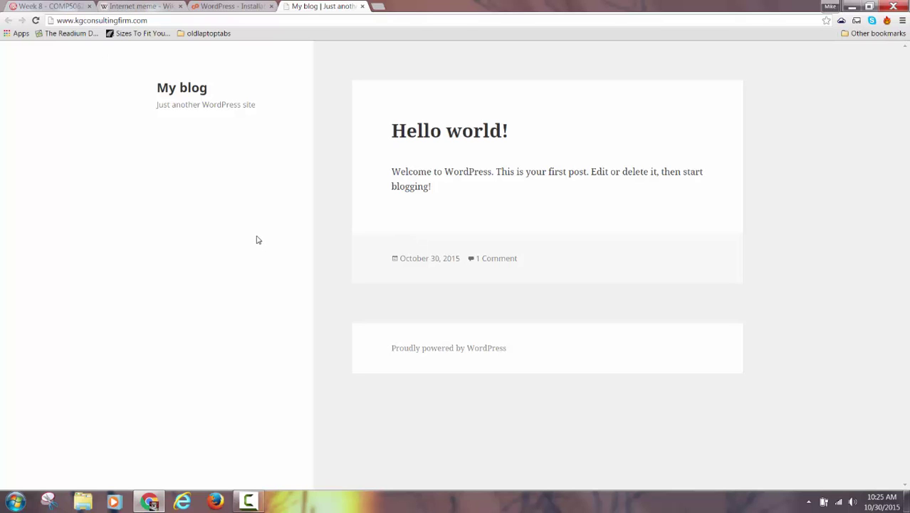
{"action": "left_click", "coordinate": [221, 7]}
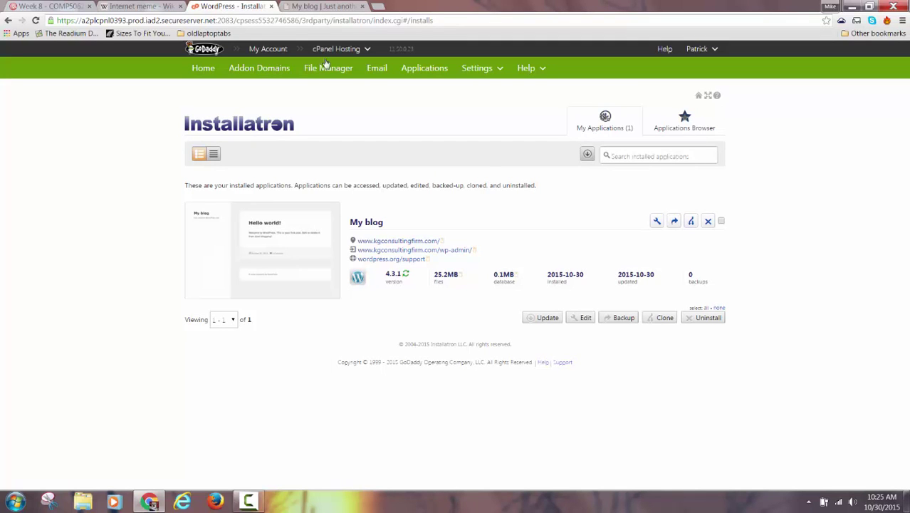
{"action": "left_click", "coordinate": [303, 7]}
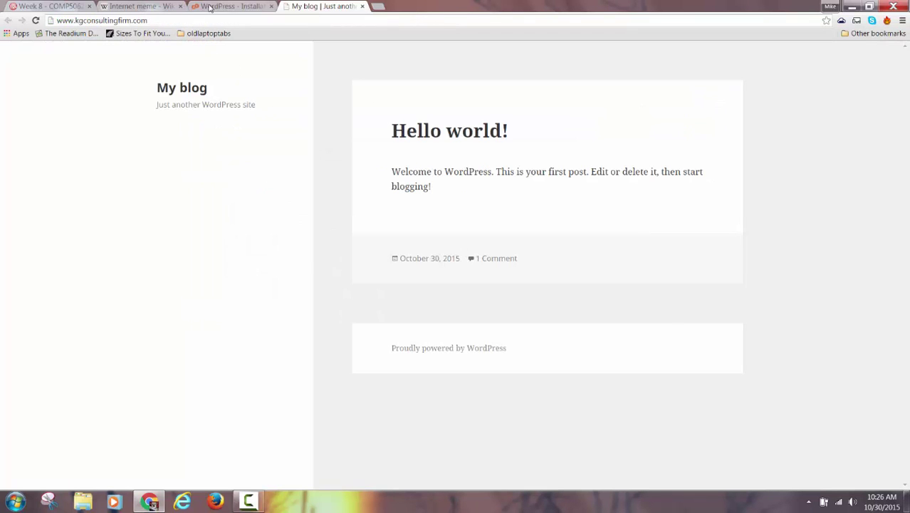
{"action": "left_click", "coordinate": [211, 8]}
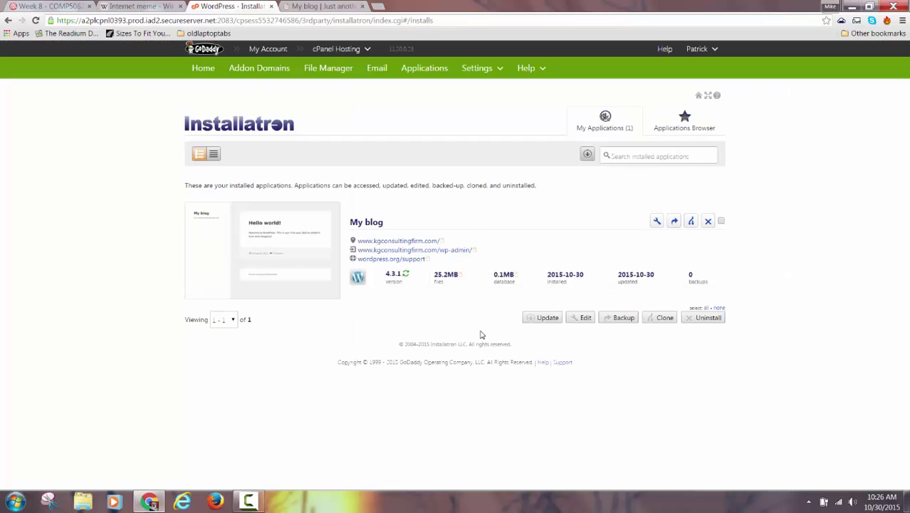
{"action": "left_click", "coordinate": [306, 7]}
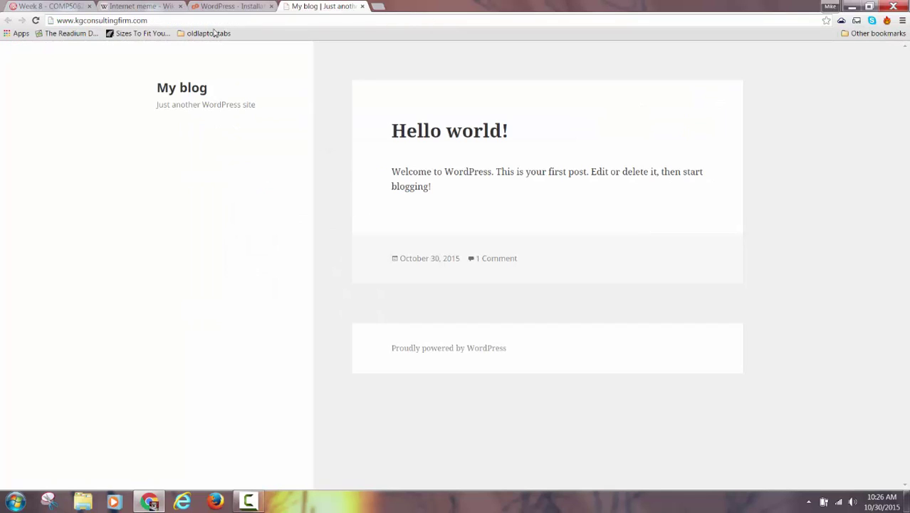
{"action": "left_click", "coordinate": [177, 22]}
{"action": "left_click", "coordinate": [176, 22]}
{"action": "type", "text": "/w"}
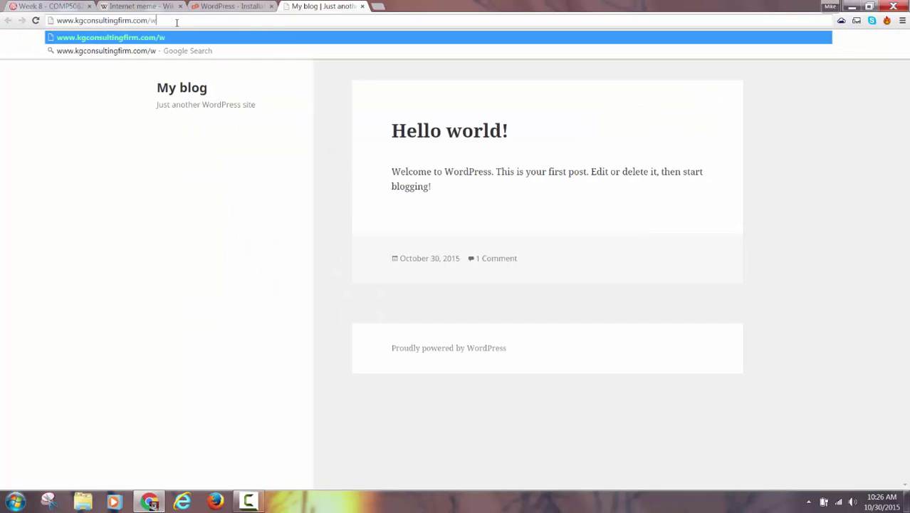
{"action": "type", "text": "p-login"}
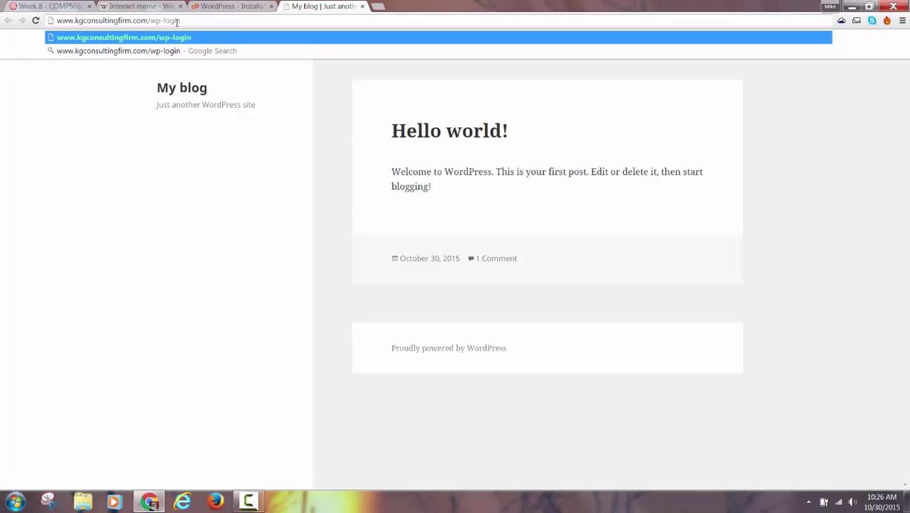
{"action": "type", "text": ".php"}
{"action": "key", "text": "Return"}
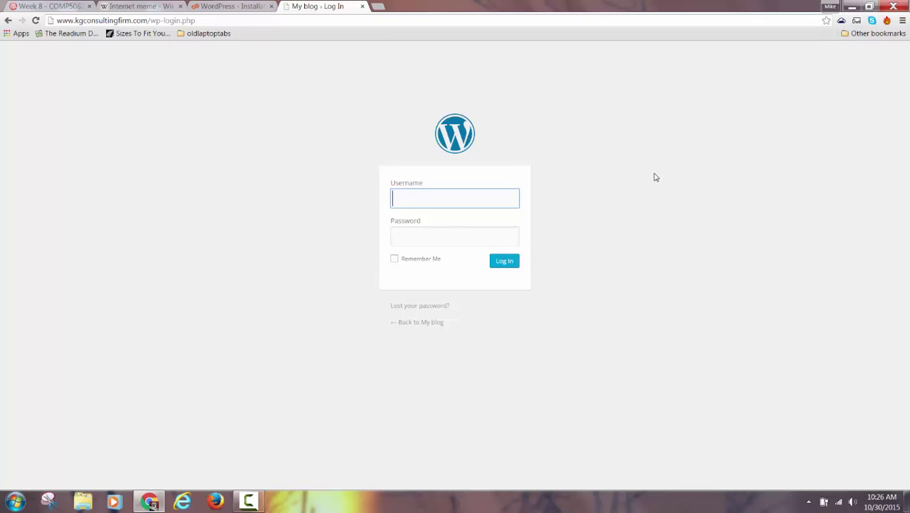
{"action": "left_click", "coordinate": [236, 8]}
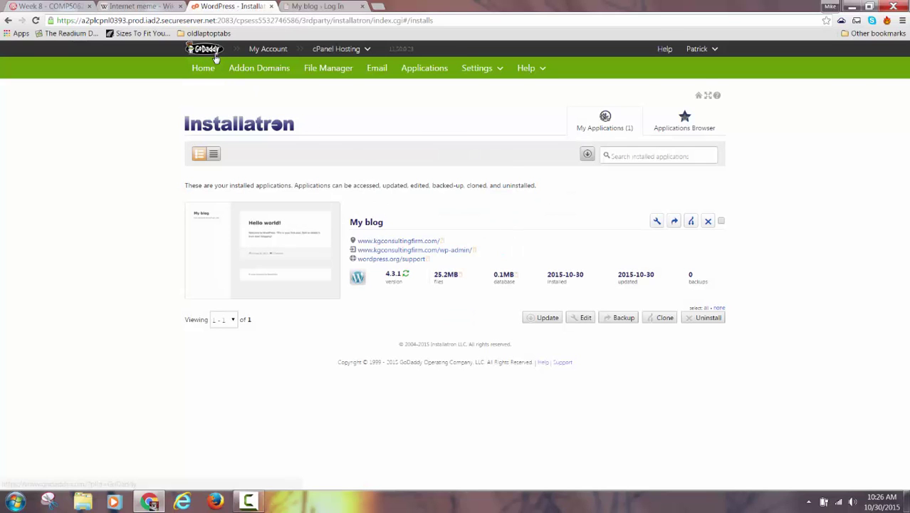
{"action": "left_click", "coordinate": [248, 501]}
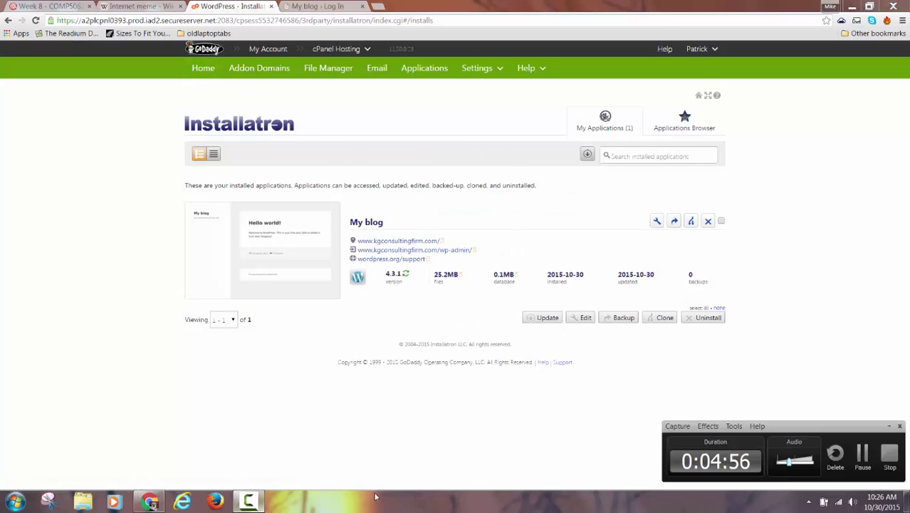